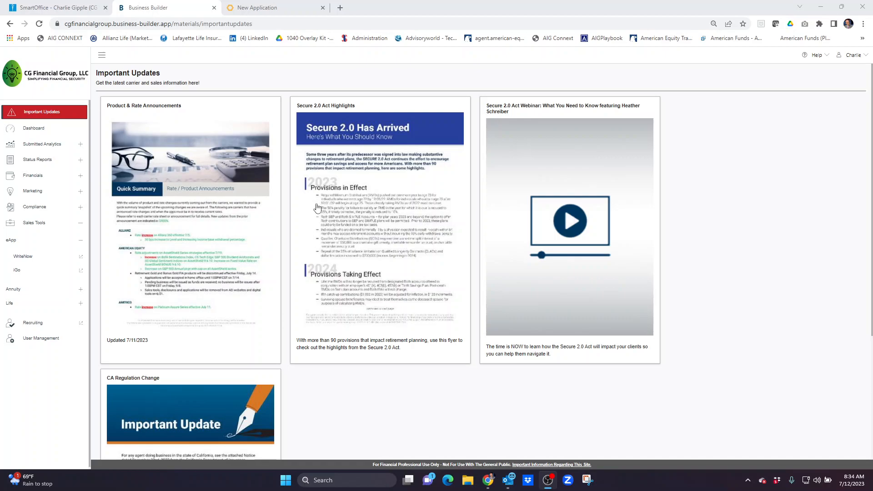
Expand the Sales Tools section and its eApp group to show the WriteNow and iGo links.
{"action": "scroll", "coordinate": [348, 214], "scroll_direction": "down", "scroll_amount": 2}
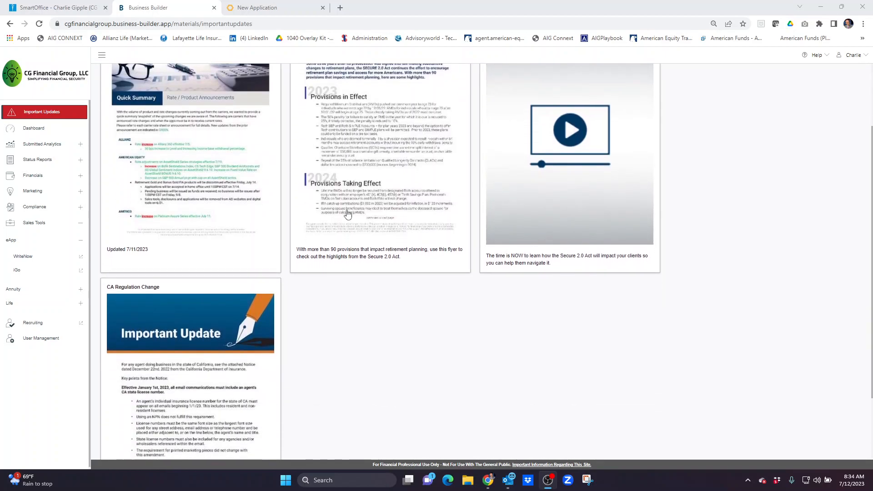
{"action": "scroll", "coordinate": [347, 213], "scroll_direction": "up", "scroll_amount": 2}
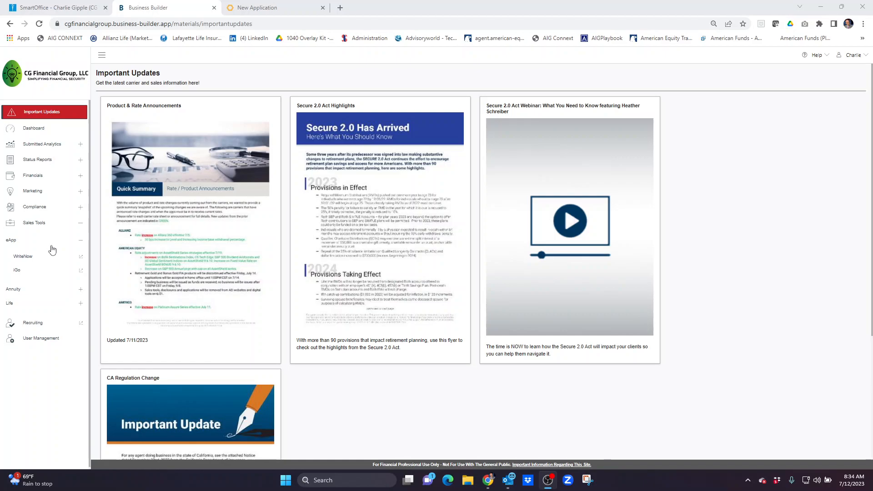
{"action": "left_click", "coordinate": [81, 223]}
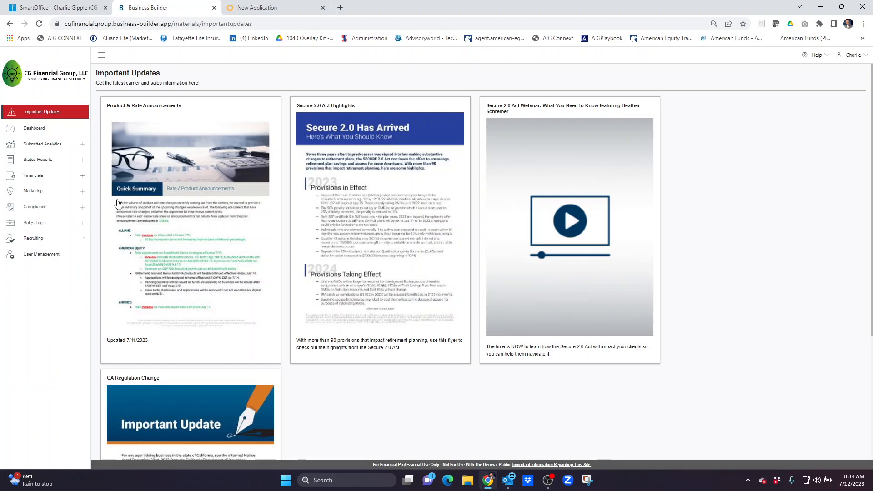
{"action": "left_click", "coordinate": [83, 224]}
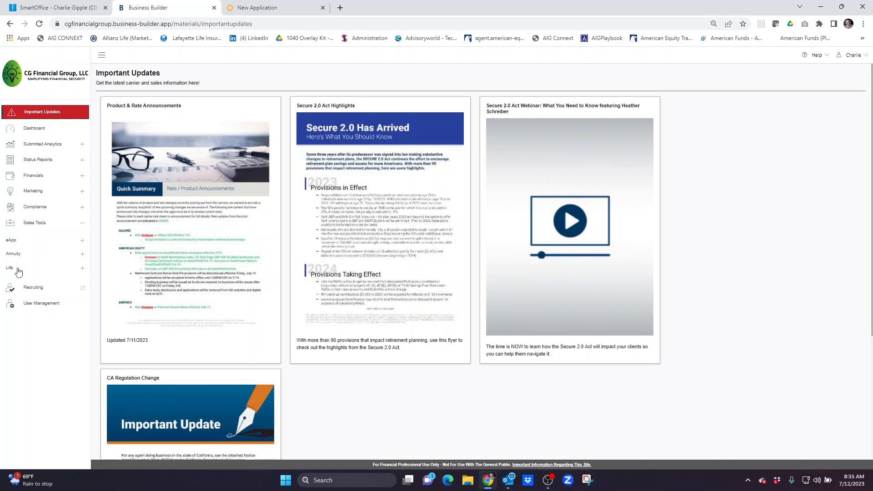
{"action": "left_click", "coordinate": [82, 242]}
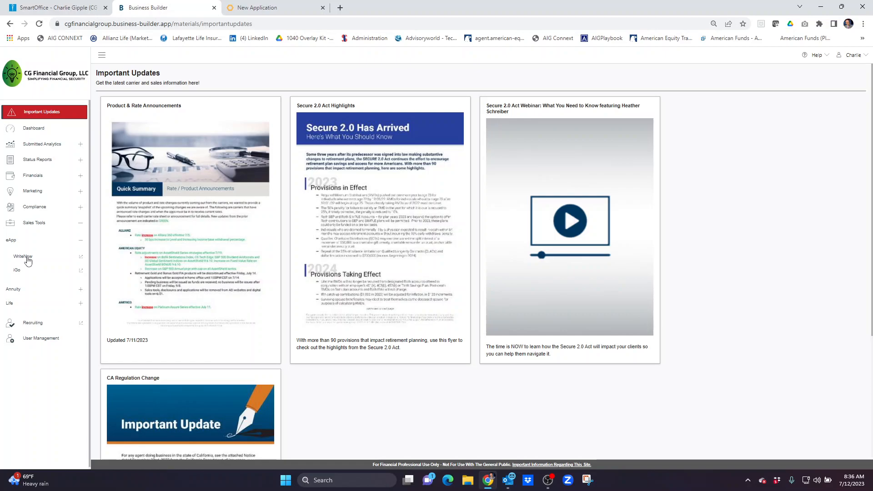
Switch to the WriteNow new application page and set the jurisdiction to Iowa and the product type to Life.
{"action": "left_click", "coordinate": [274, 11]}
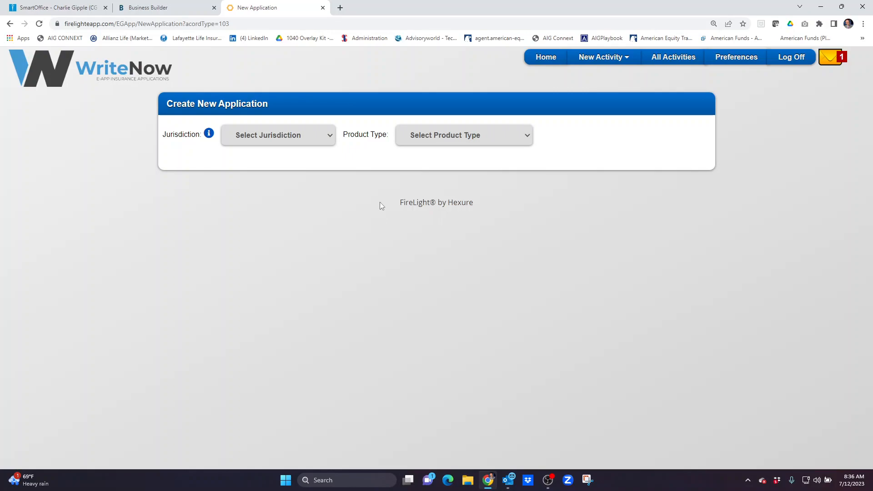
{"action": "left_click", "coordinate": [331, 135]}
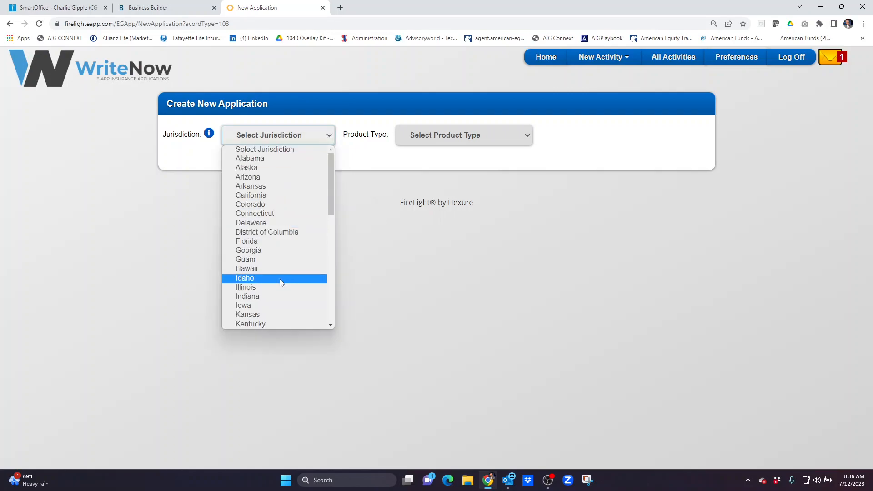
{"action": "left_click", "coordinate": [270, 306]}
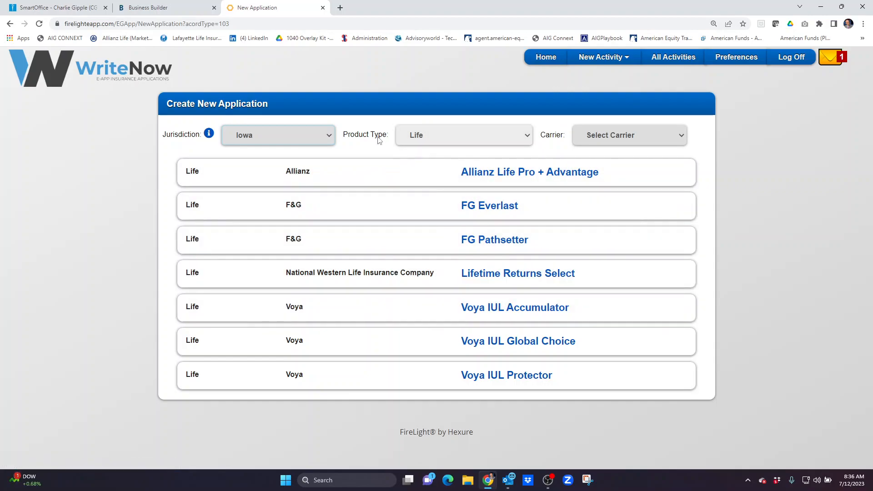
Set the product type to All for the new application.
{"action": "left_click", "coordinate": [474, 142]}
{"action": "left_click", "coordinate": [474, 141]}
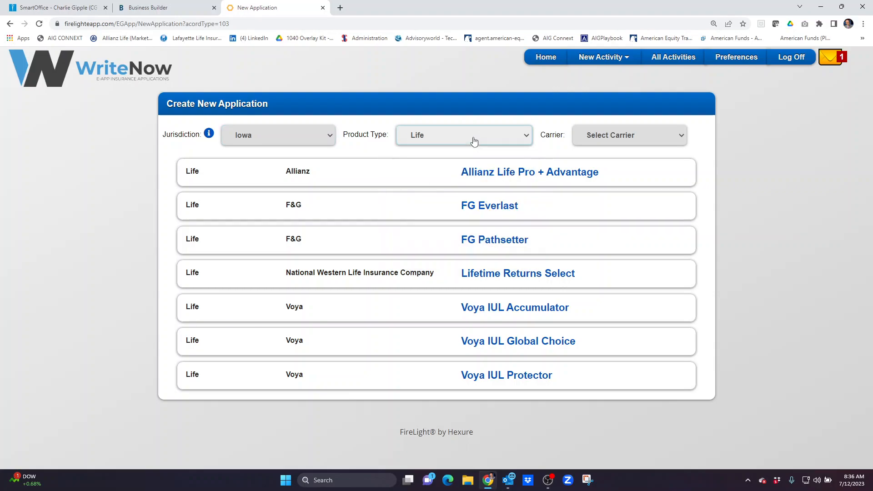
{"action": "left_click", "coordinate": [473, 141]}
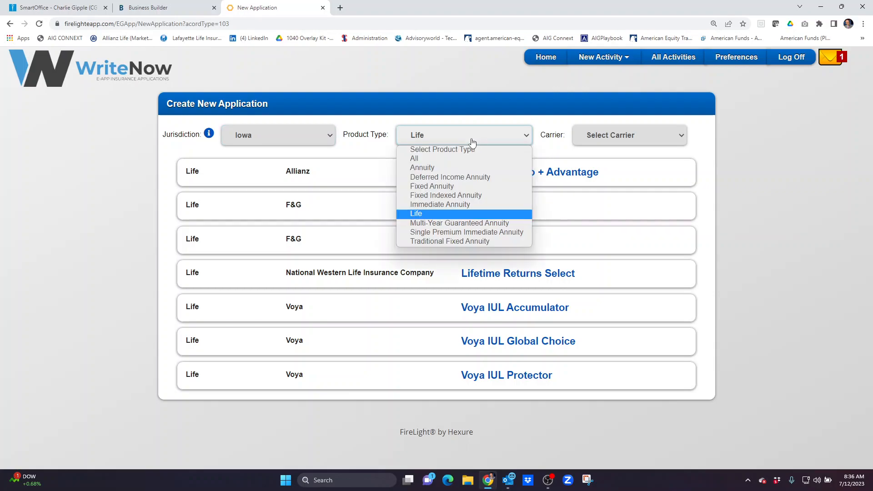
{"action": "left_click", "coordinate": [444, 164]}
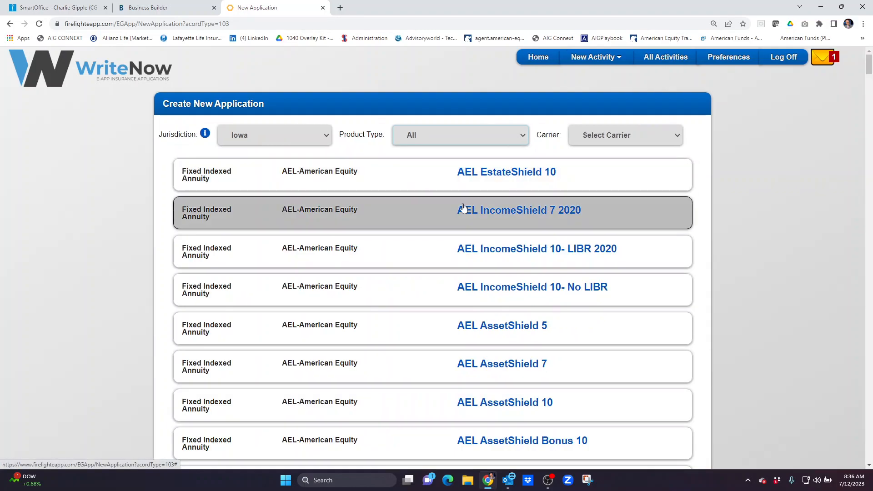
Find and select the Corebridge Financial fixed indexed annuity Power 10 Protector Plus Income in the product list.
{"action": "scroll", "coordinate": [459, 191], "scroll_direction": "down", "scroll_amount": 8}
{"action": "scroll", "coordinate": [463, 208], "scroll_direction": "down", "scroll_amount": 15}
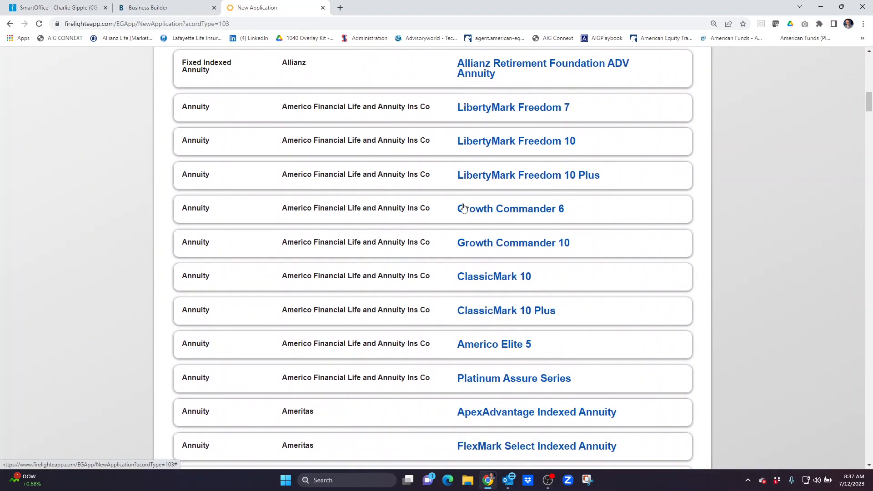
{"action": "scroll", "coordinate": [463, 208], "scroll_direction": "down", "scroll_amount": 20}
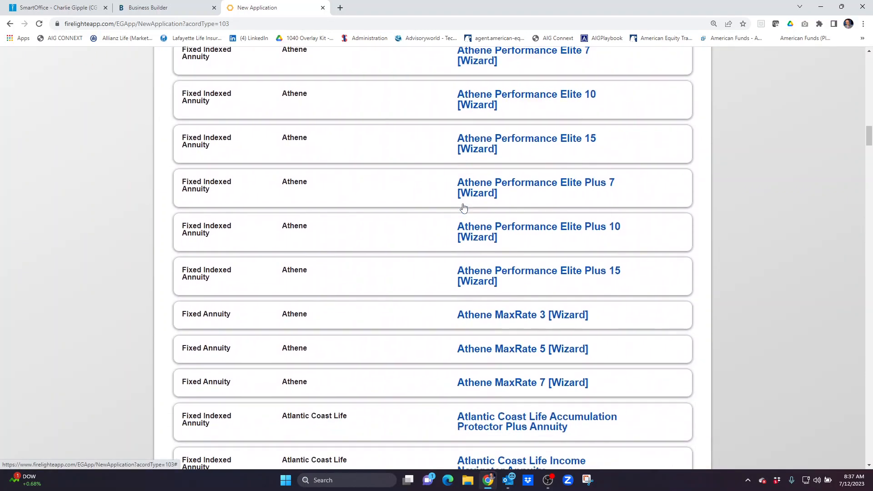
{"action": "scroll", "coordinate": [463, 208], "scroll_direction": "down", "scroll_amount": 1}
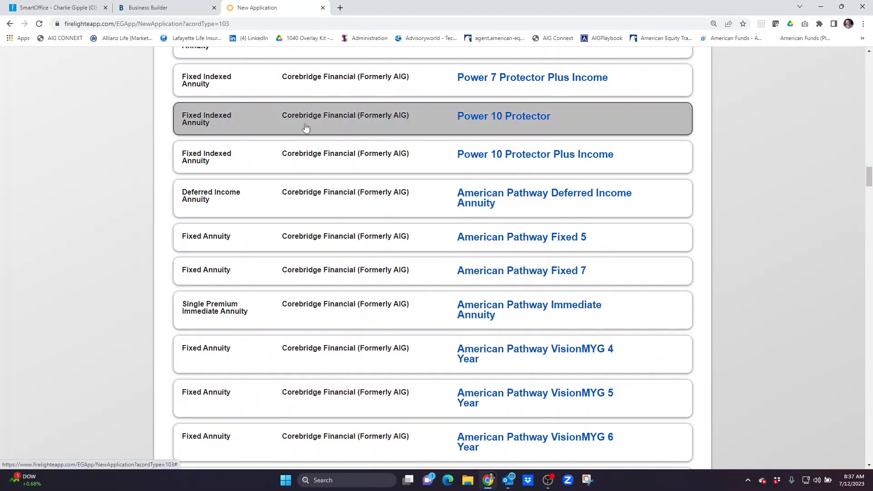
{"action": "left_click", "coordinate": [351, 154]}
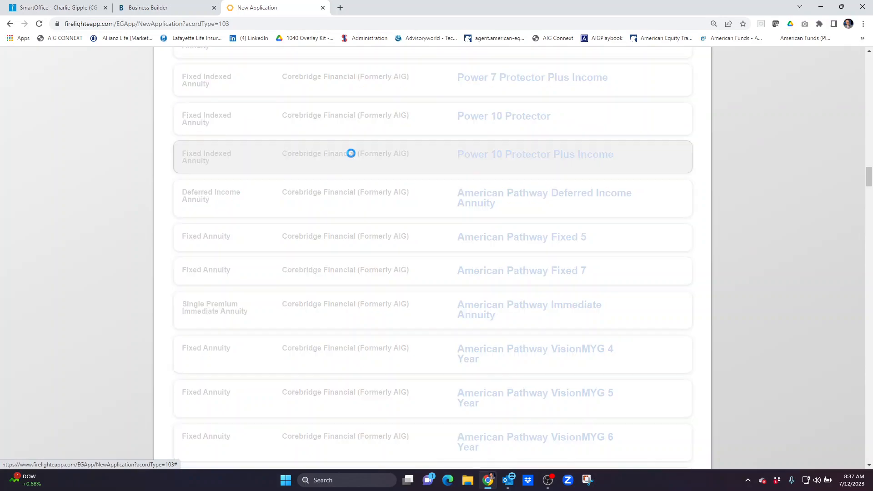
Review the required forms for the Power 10 Protector Plus Income application, from Distributor CRM Coversheet to Signature Attestation Form.
{"action": "scroll", "coordinate": [522, 190], "scroll_direction": "up", "scroll_amount": 4}
{"action": "scroll", "coordinate": [522, 190], "scroll_direction": "down", "scroll_amount": 4}
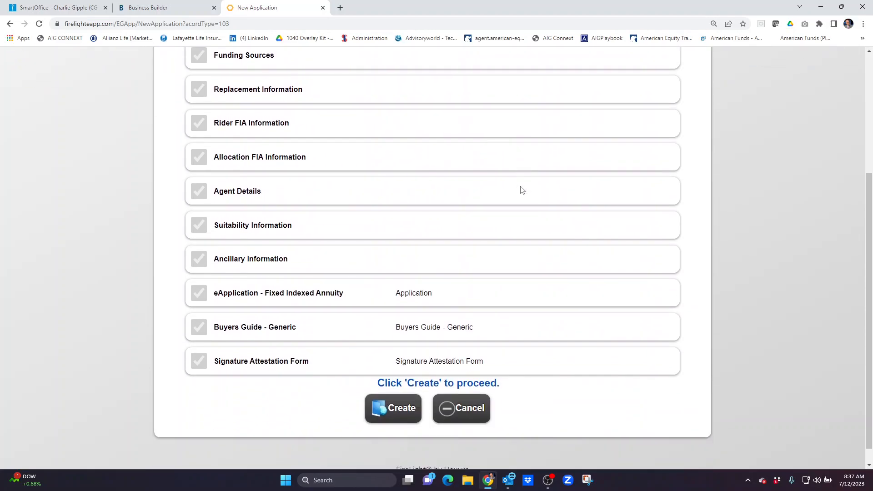
{"action": "scroll", "coordinate": [555, 191], "scroll_direction": "up", "scroll_amount": 5}
{"action": "scroll", "coordinate": [559, 190], "scroll_direction": "down", "scroll_amount": 3}
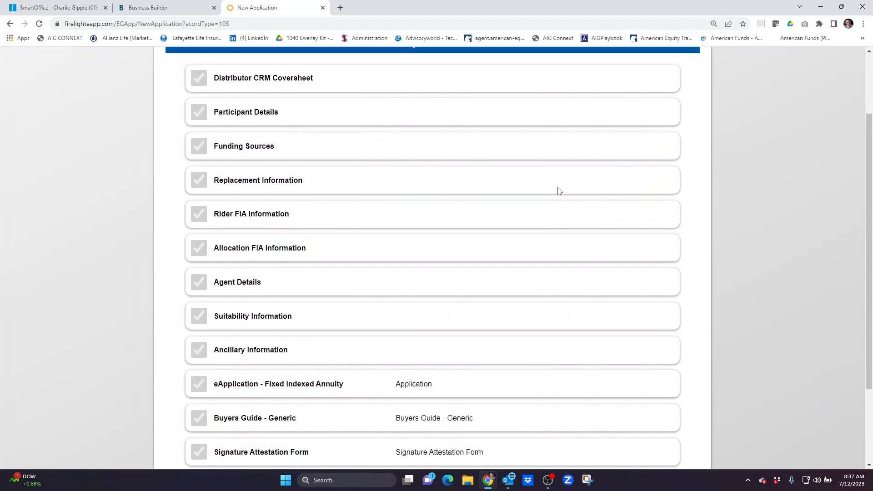
{"action": "scroll", "coordinate": [559, 191], "scroll_direction": "down", "scroll_amount": 3}
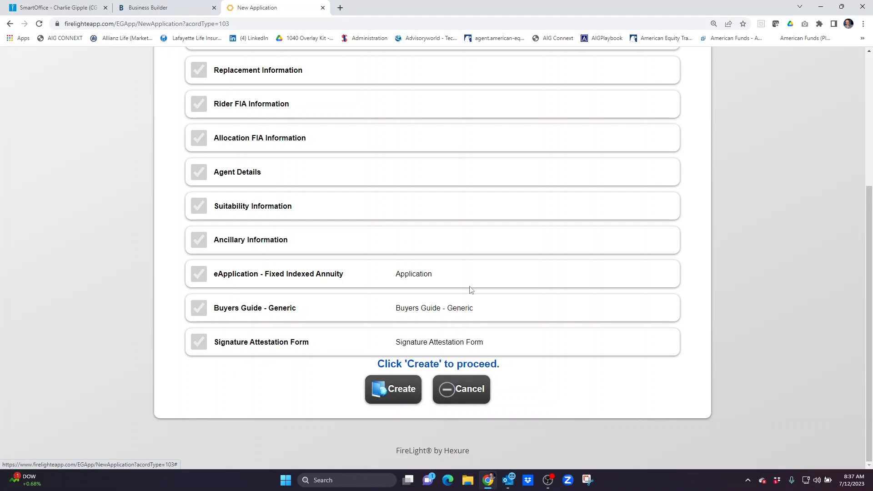
{"action": "scroll", "coordinate": [467, 288], "scroll_direction": "up", "scroll_amount": 4}
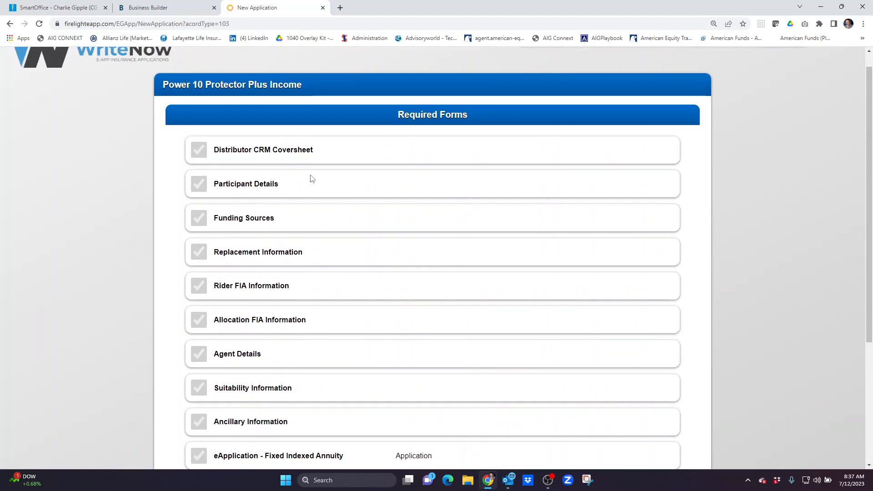
{"action": "scroll", "coordinate": [325, 205], "scroll_direction": "down", "scroll_amount": 4}
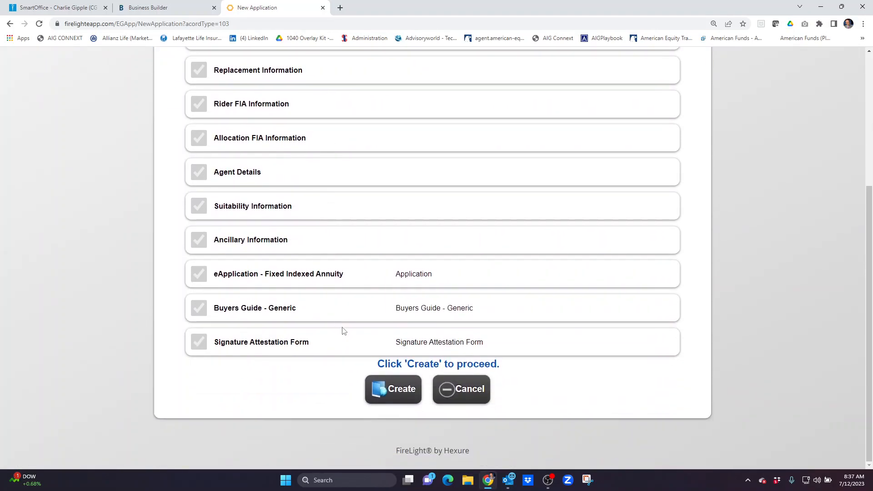
{"action": "scroll", "coordinate": [345, 353], "scroll_direction": "up", "scroll_amount": 3}
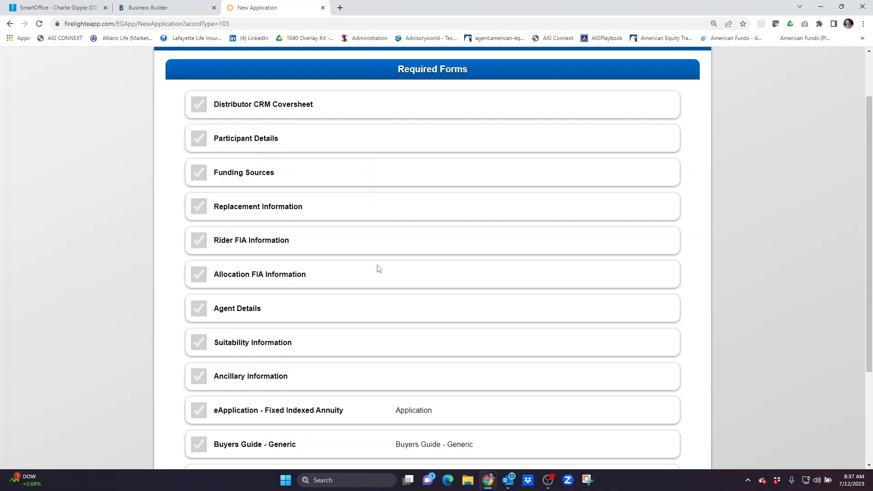
{"action": "scroll", "coordinate": [379, 269], "scroll_direction": "up", "scroll_amount": 1}
{"action": "scroll", "coordinate": [380, 269], "scroll_direction": "down", "scroll_amount": 2}
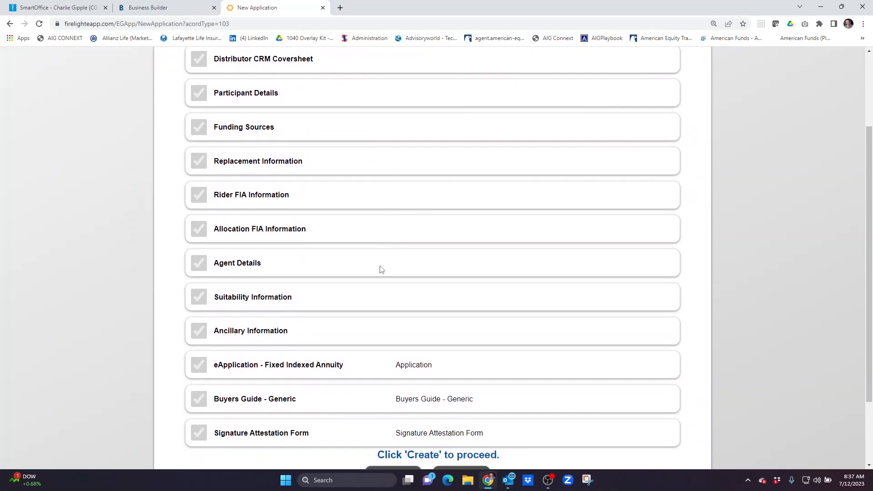
{"action": "scroll", "coordinate": [380, 270], "scroll_direction": "up", "scroll_amount": 1}
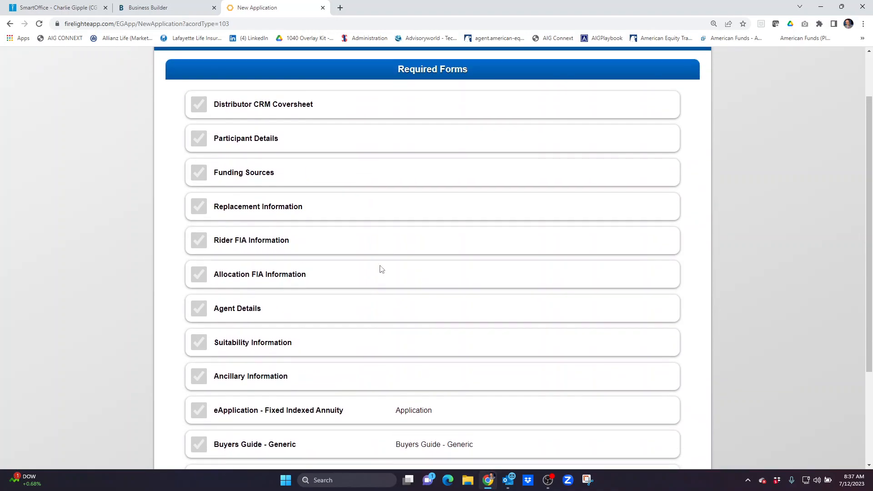
{"action": "scroll", "coordinate": [305, 150], "scroll_direction": "down", "scroll_amount": 3}
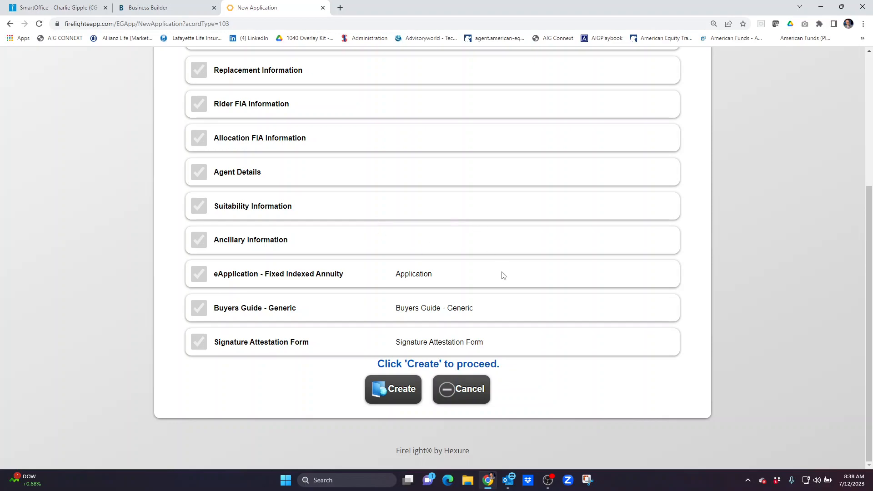
{"action": "scroll", "coordinate": [504, 267], "scroll_direction": "up", "scroll_amount": 3}
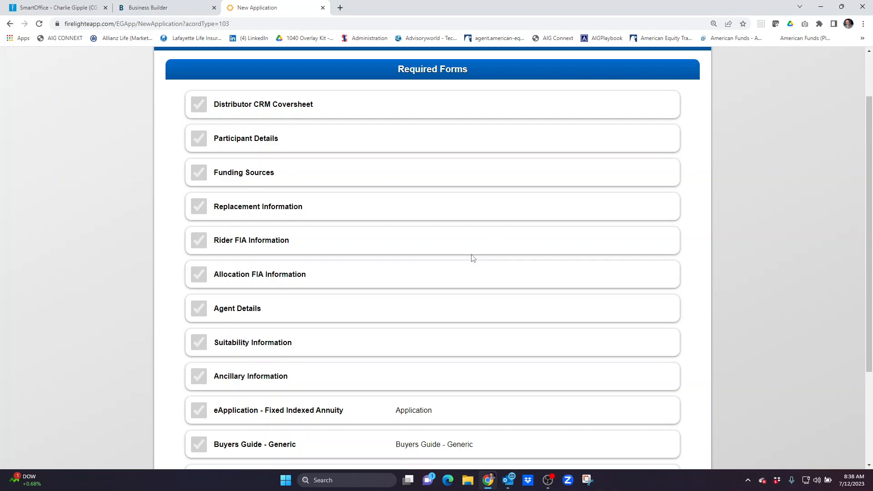
{"action": "scroll", "coordinate": [472, 257], "scroll_direction": "down", "scroll_amount": 2}
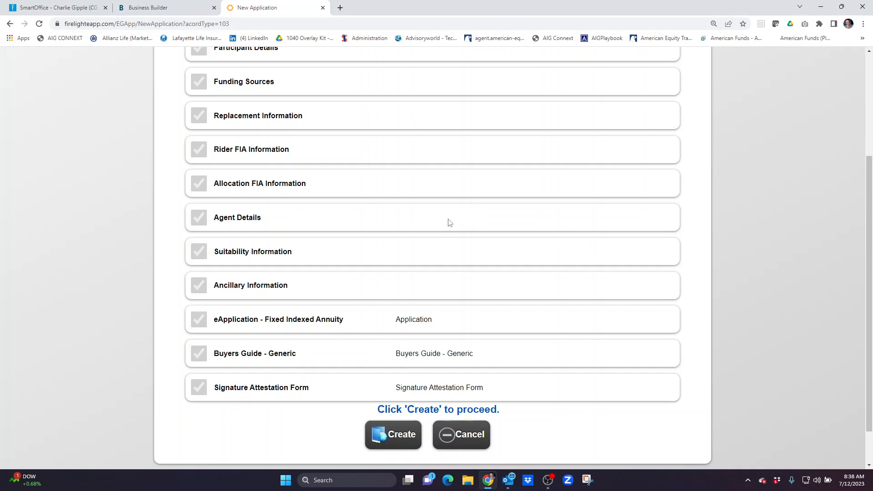
{"action": "scroll", "coordinate": [435, 242], "scroll_direction": "up", "scroll_amount": 2}
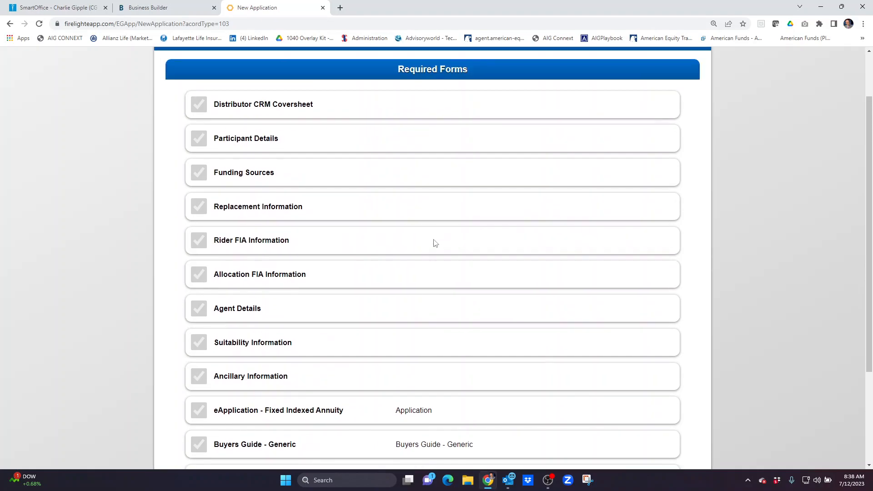
{"action": "scroll", "coordinate": [435, 243], "scroll_direction": "up", "scroll_amount": 2}
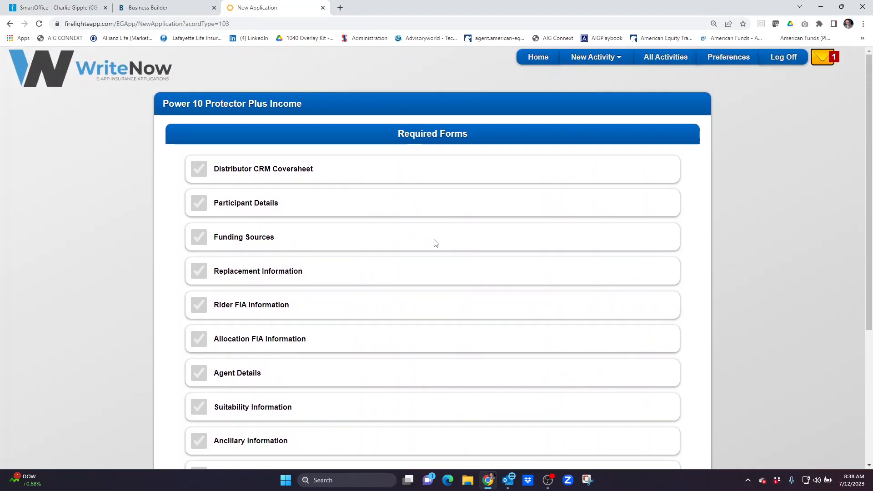
Create the application from the required forms, entering the client's name as the activity name.
{"action": "scroll", "coordinate": [435, 243], "scroll_direction": "down", "scroll_amount": 4}
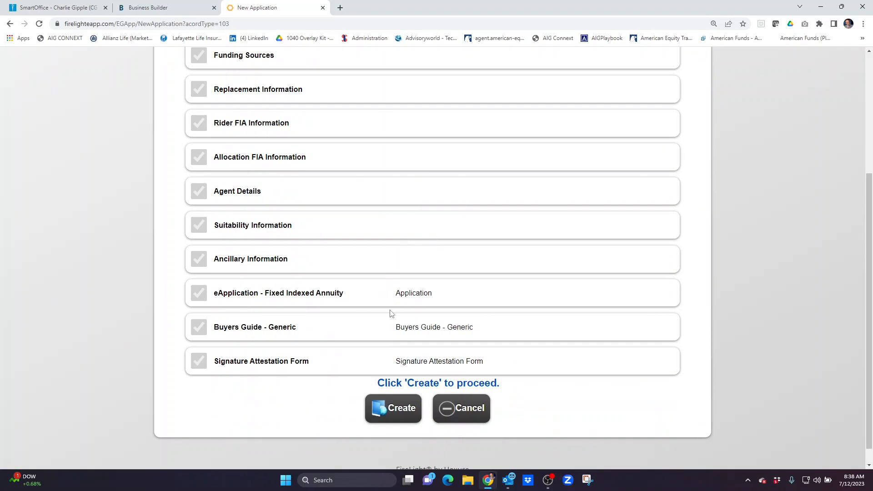
{"action": "scroll", "coordinate": [439, 337], "scroll_direction": "down", "scroll_amount": 1}
{"action": "left_click", "coordinate": [398, 391]}
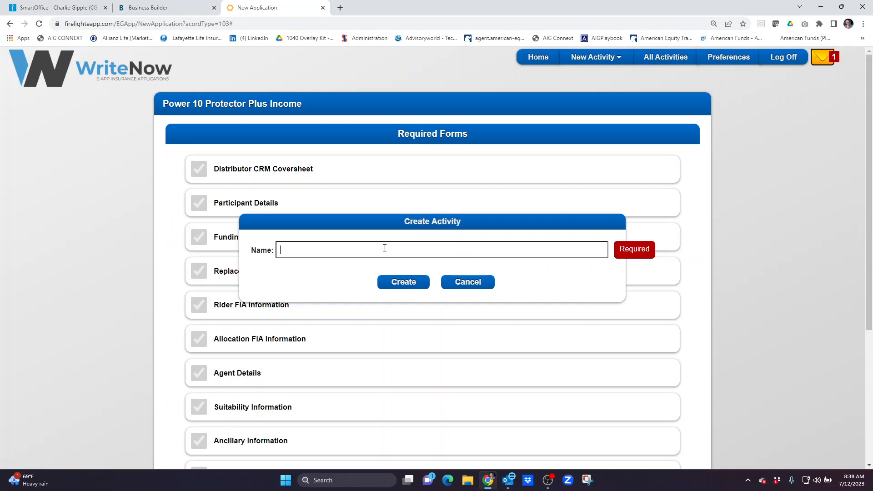
{"action": "type", "text": "Mr. Smith"}
{"action": "left_click", "coordinate": [407, 283]}
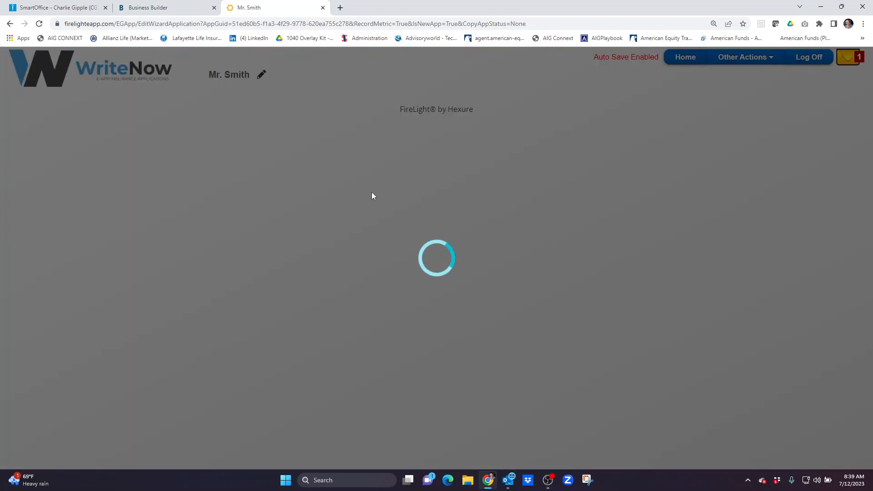
Examine the Distributor CRM Coversheet's import instructions and its owner, joint owner and annuitant fields.
{"action": "scroll", "coordinate": [453, 236], "scroll_direction": "down", "scroll_amount": 5}
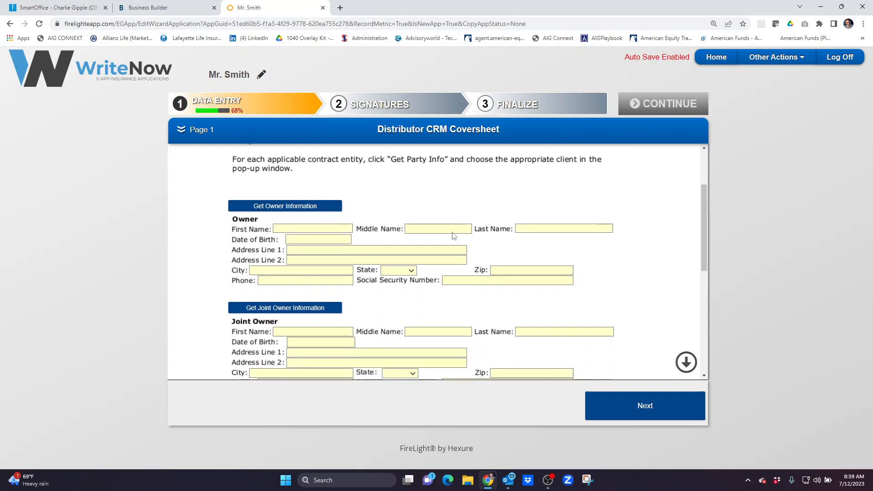
{"action": "scroll", "coordinate": [455, 239], "scroll_direction": "up", "scroll_amount": 3}
{"action": "scroll", "coordinate": [452, 282], "scroll_direction": "down", "scroll_amount": 1}
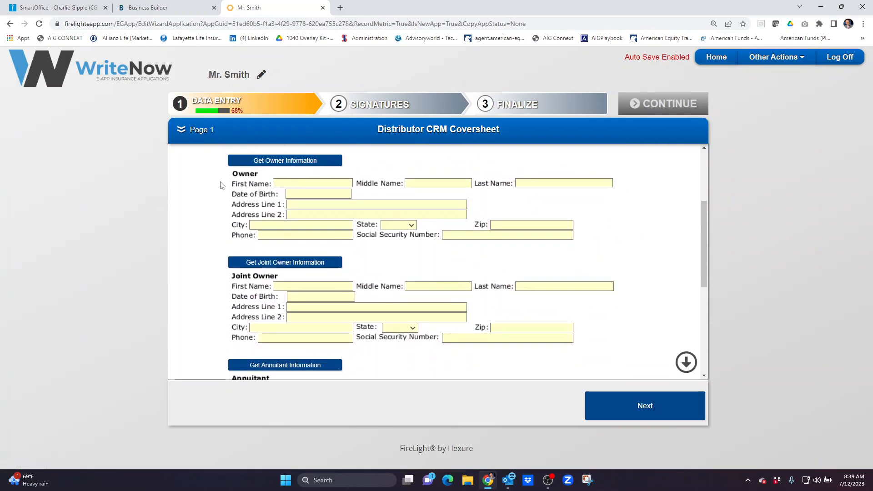
{"action": "key", "text": "ctrl+plus"}
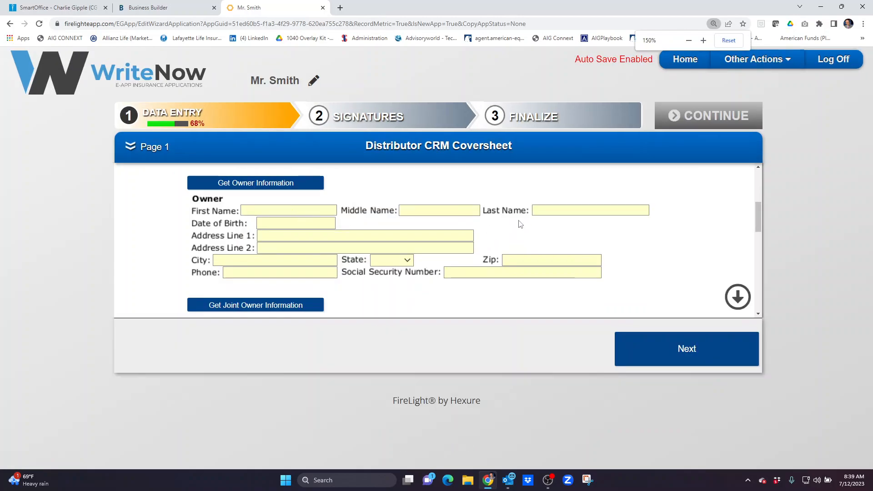
{"action": "scroll", "coordinate": [508, 228], "scroll_direction": "down", "scroll_amount": 6}
{"action": "scroll", "coordinate": [539, 232], "scroll_direction": "up", "scroll_amount": 6}
{"action": "scroll", "coordinate": [531, 230], "scroll_direction": "up", "scroll_amount": 3}
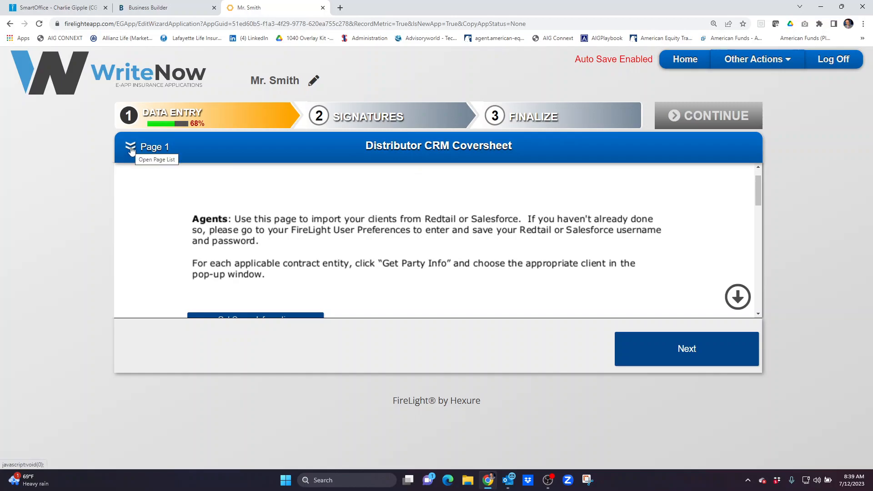
Review the application's page list from Distributor CRM Coversheet to Signature Attestation, enlarging the page to make it easier to read.
{"action": "left_click", "coordinate": [131, 150]}
{"action": "scroll", "coordinate": [260, 245], "scroll_direction": "down", "scroll_amount": 1}
{"action": "scroll", "coordinate": [260, 245], "scroll_direction": "down", "scroll_amount": 3}
{"action": "scroll", "coordinate": [259, 246], "scroll_direction": "up", "scroll_amount": 4}
{"action": "scroll", "coordinate": [260, 245], "scroll_direction": "down", "scroll_amount": 2}
{"action": "scroll", "coordinate": [260, 245], "scroll_direction": "down", "scroll_amount": 2}
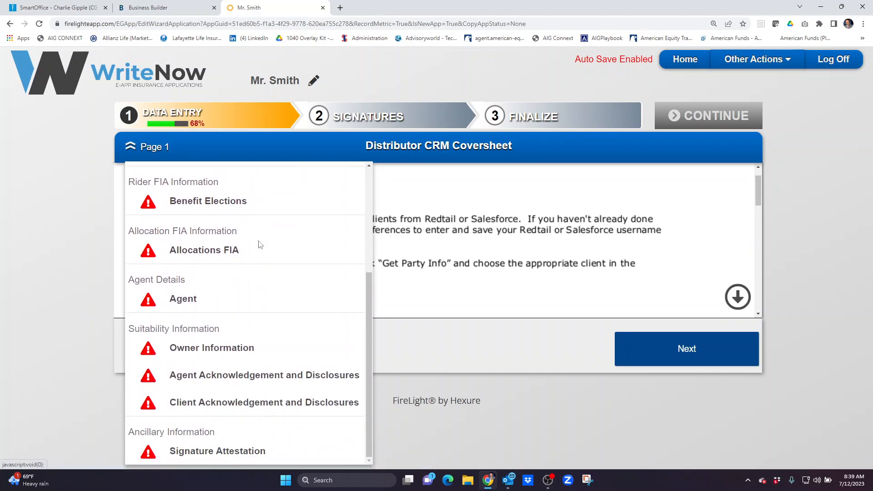
{"action": "scroll", "coordinate": [259, 245], "scroll_direction": "up", "scroll_amount": 3}
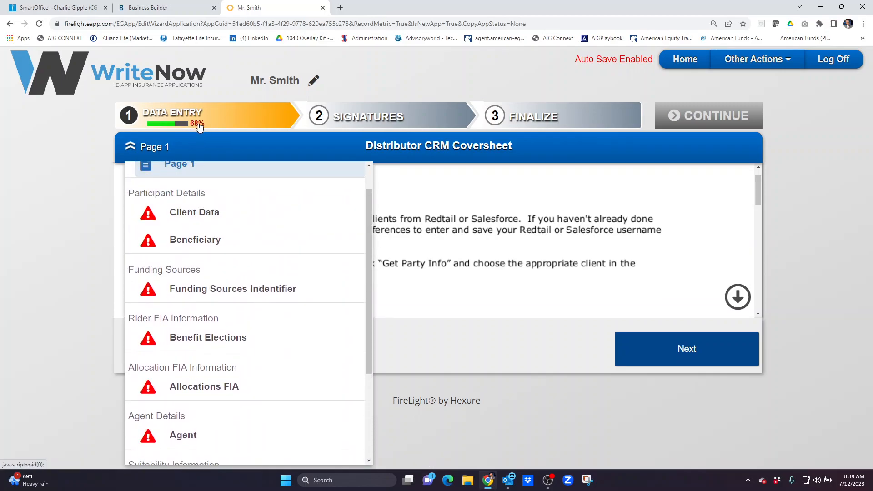
{"action": "key", "text": "ctrl+plus"}
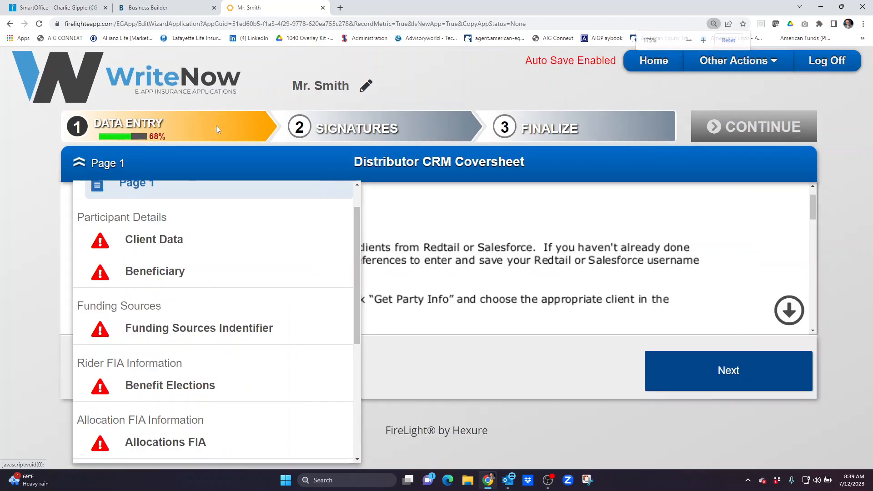
{"action": "scroll", "coordinate": [185, 233], "scroll_direction": "up", "scroll_amount": 1}
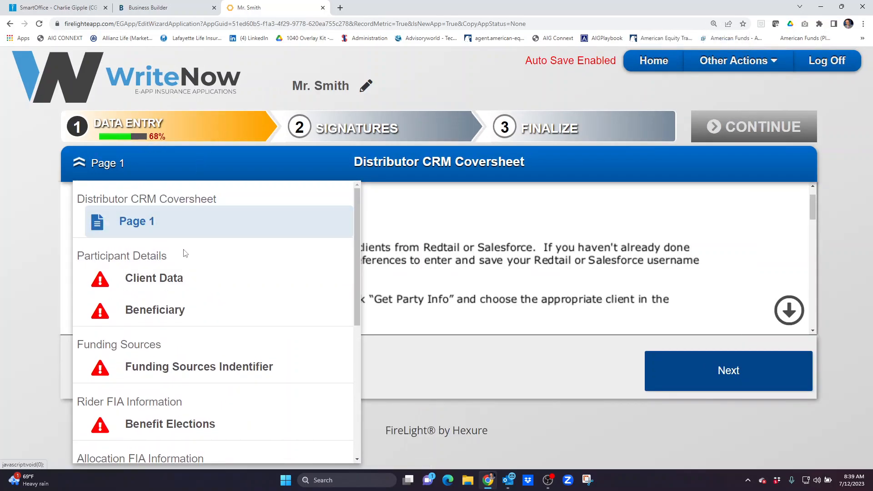
{"action": "scroll", "coordinate": [184, 233], "scroll_direction": "down", "scroll_amount": 5}
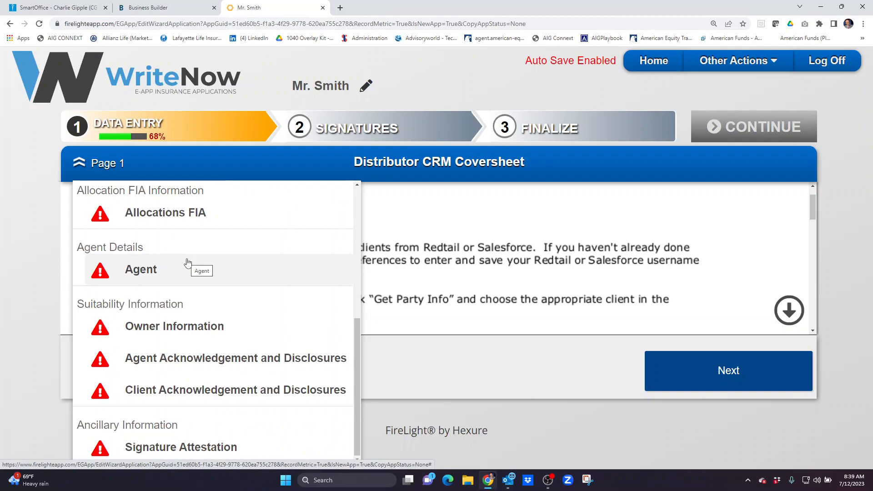
{"action": "scroll", "coordinate": [144, 269], "scroll_direction": "up", "scroll_amount": 5}
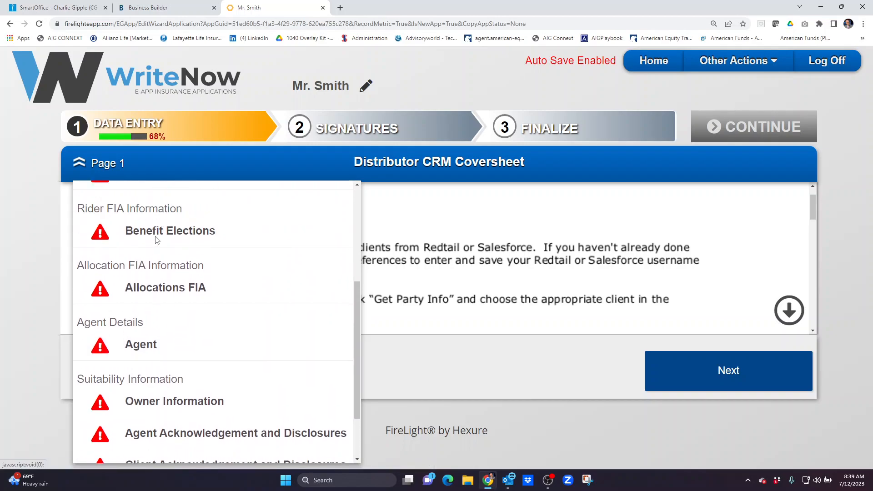
{"action": "scroll", "coordinate": [181, 260], "scroll_direction": "down", "scroll_amount": 5}
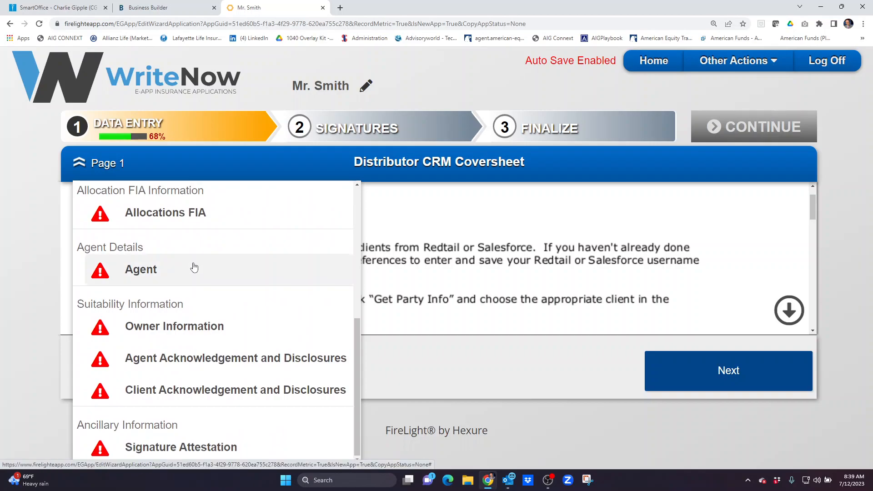
{"action": "scroll", "coordinate": [191, 268], "scroll_direction": "up", "scroll_amount": 4}
{"action": "scroll", "coordinate": [216, 280], "scroll_direction": "up", "scroll_amount": 2}
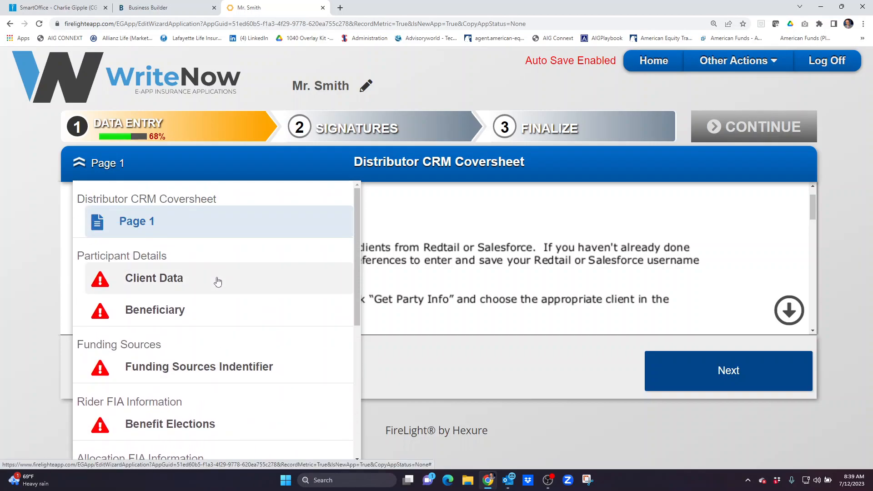
{"action": "scroll", "coordinate": [190, 311], "scroll_direction": "down", "scroll_amount": 3}
{"action": "scroll", "coordinate": [190, 304], "scroll_direction": "up", "scroll_amount": 2}
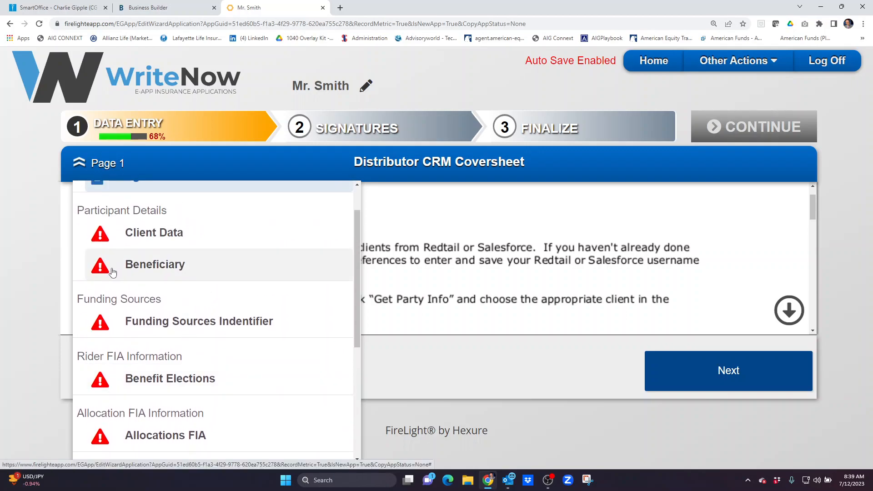
Open the Beneficiary page under Participant Details and examine the beneficiary totals and Beneficiary 1 fields.
{"action": "left_click", "coordinate": [161, 267]}
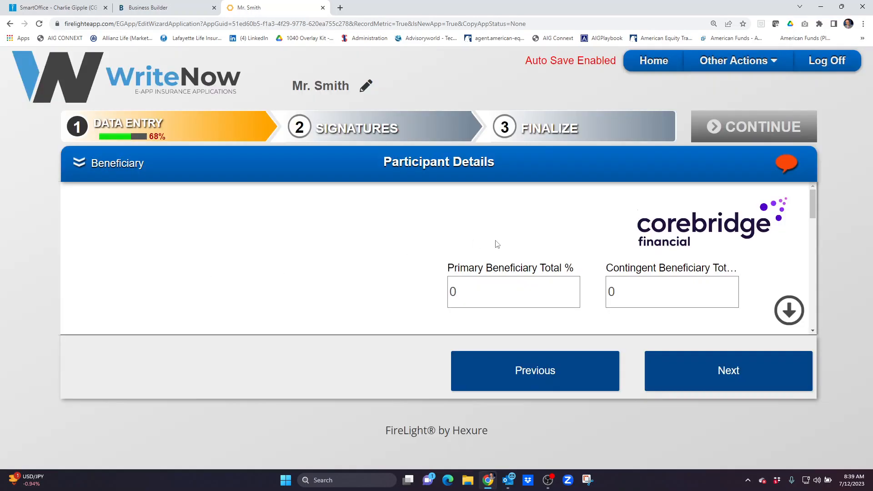
{"action": "scroll", "coordinate": [498, 227], "scroll_direction": "down", "scroll_amount": 3}
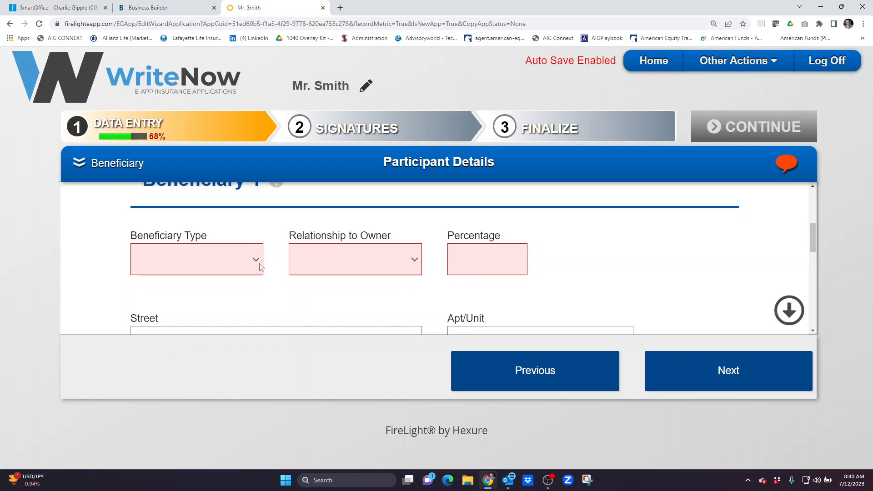
{"action": "scroll", "coordinate": [300, 267], "scroll_direction": "up", "scroll_amount": 5}
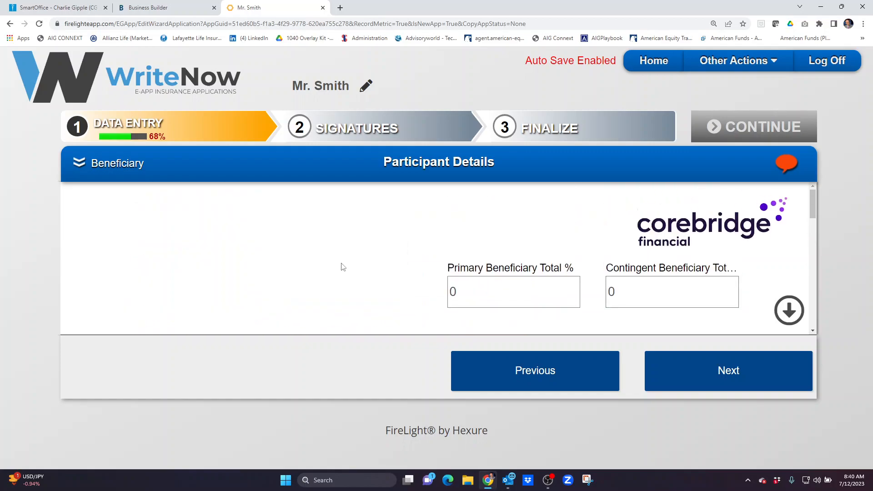
{"action": "scroll", "coordinate": [342, 267], "scroll_direction": "down", "scroll_amount": 5}
{"action": "scroll", "coordinate": [385, 267], "scroll_direction": "up", "scroll_amount": 2}
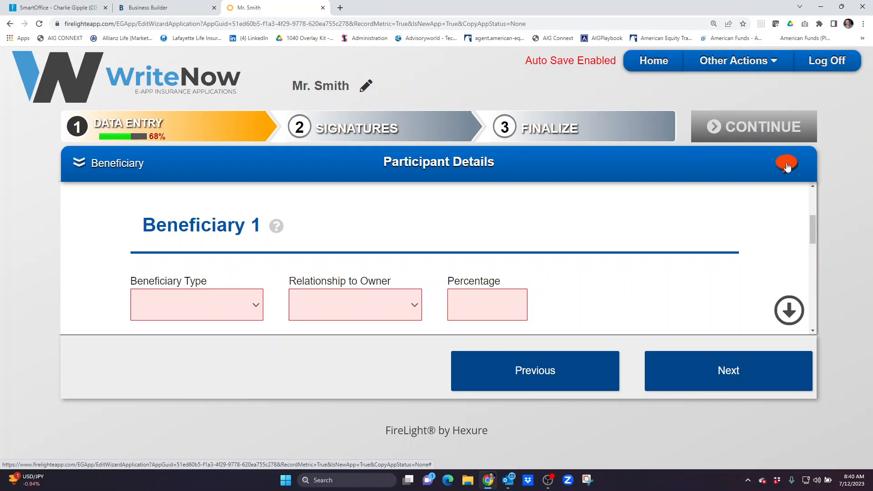
Turn on the error messages for the Beneficiary page and check the Beneficiary Type, Relationship to Owner and Percentage fields.
{"action": "left_click", "coordinate": [787, 167]}
{"action": "scroll", "coordinate": [721, 212], "scroll_direction": "down", "scroll_amount": 2}
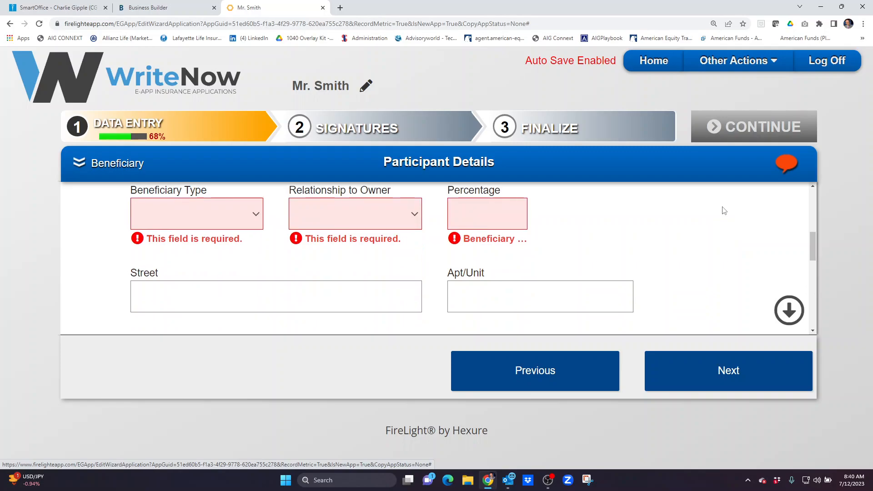
{"action": "scroll", "coordinate": [719, 213], "scroll_direction": "up", "scroll_amount": 1}
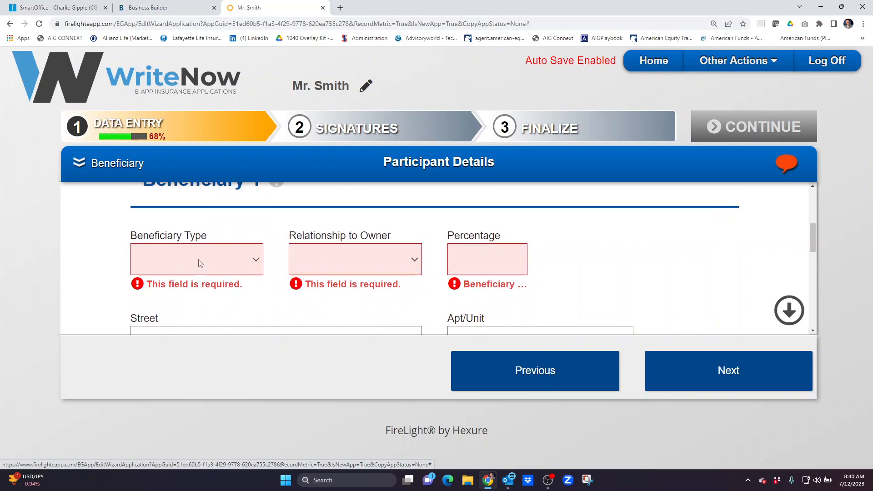
{"action": "left_click", "coordinate": [159, 258]}
{"action": "left_click", "coordinate": [159, 258]}
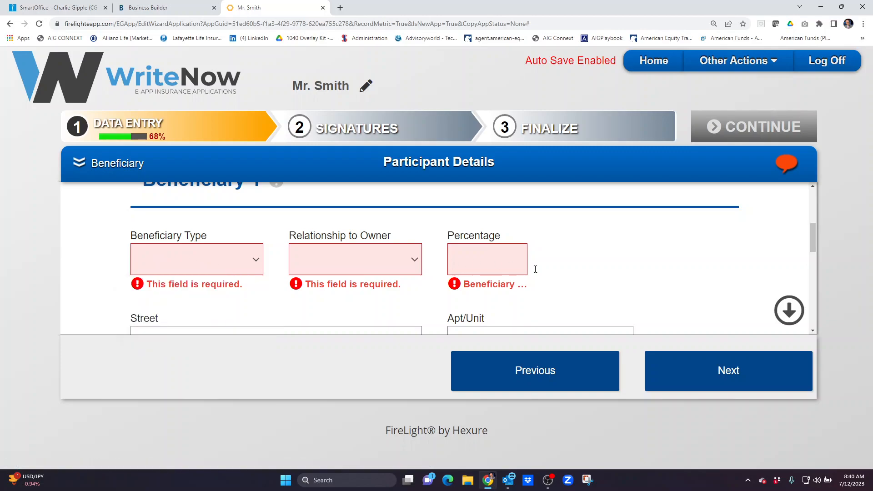
{"action": "scroll", "coordinate": [555, 279], "scroll_direction": "down", "scroll_amount": 1}
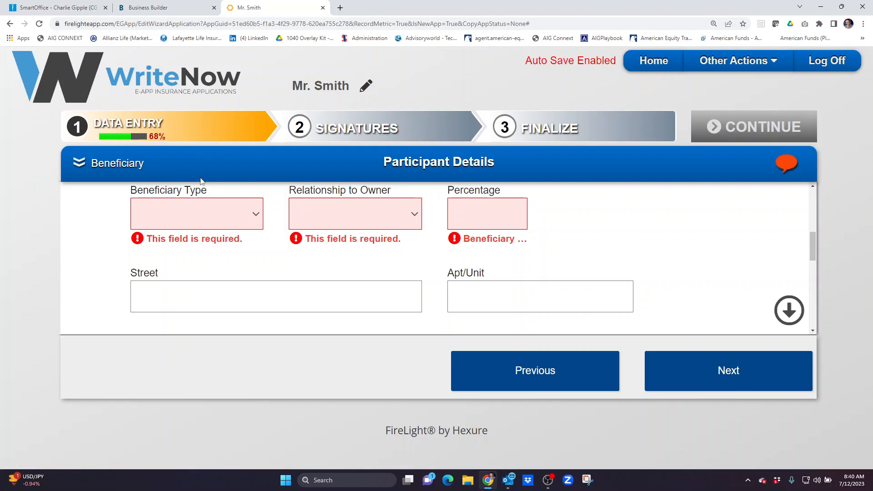
Reopen the page list and review the remaining sections, along with the Beneficiary page's address fields.
{"action": "left_click", "coordinate": [90, 164]}
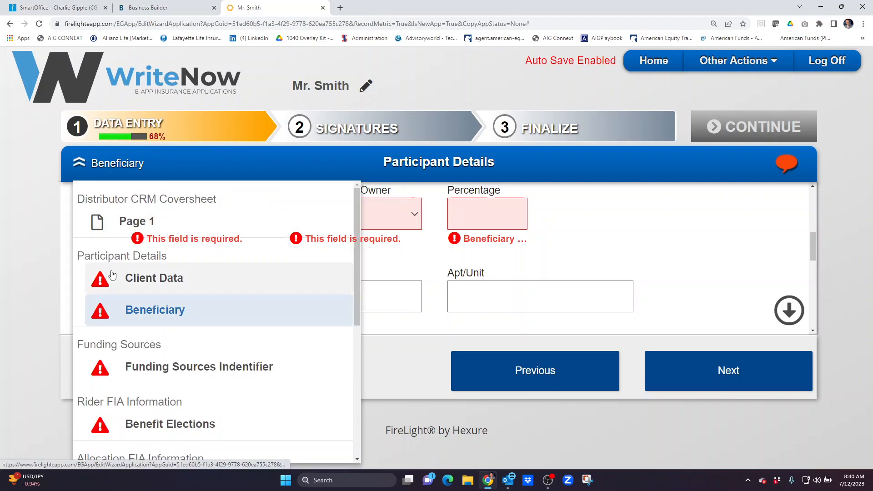
{"action": "scroll", "coordinate": [112, 275], "scroll_direction": "down", "scroll_amount": 5}
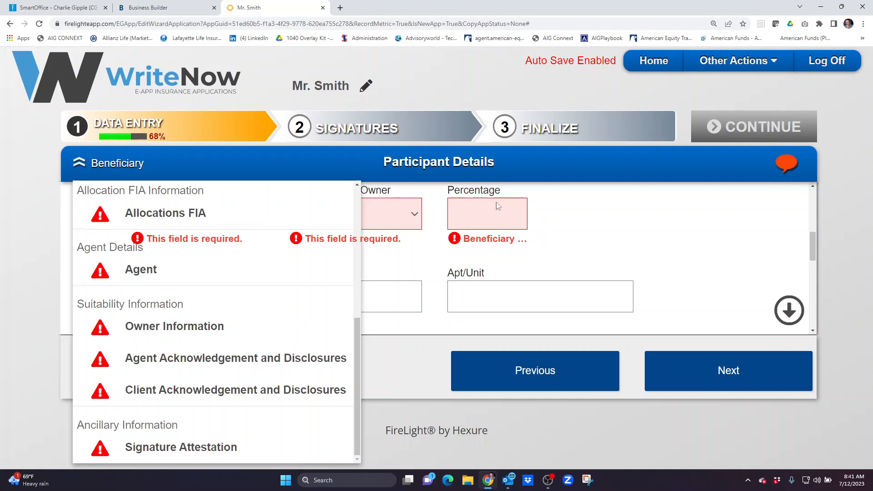
{"action": "scroll", "coordinate": [654, 265], "scroll_direction": "down", "scroll_amount": 1}
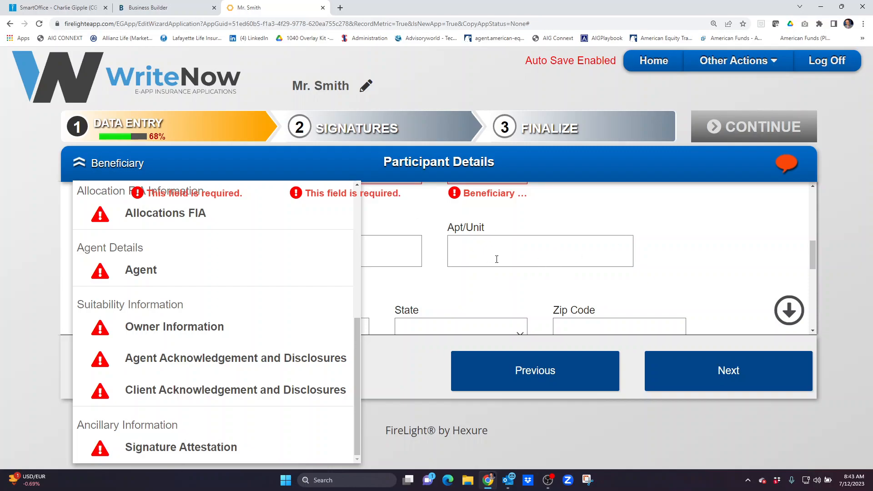
{"action": "scroll", "coordinate": [559, 241], "scroll_direction": "down", "scroll_amount": 3}
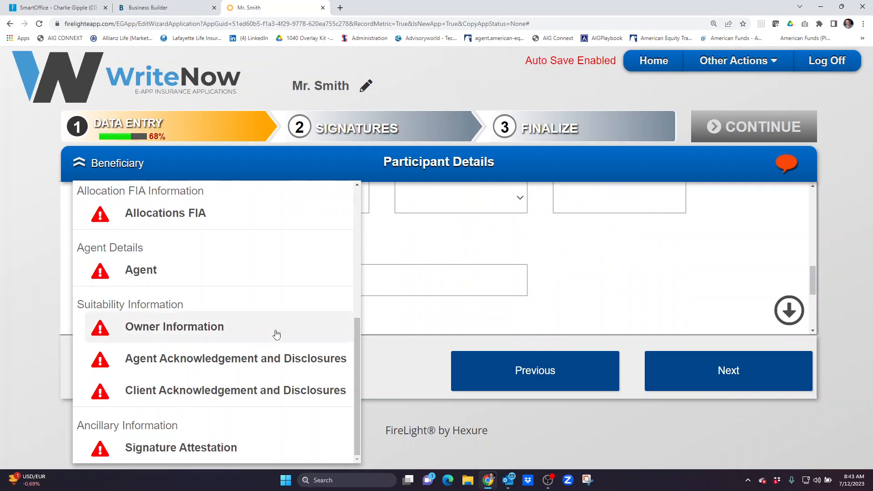
{"action": "scroll", "coordinate": [250, 347], "scroll_direction": "up", "scroll_amount": 3}
{"action": "scroll", "coordinate": [251, 349], "scroll_direction": "up", "scroll_amount": 3}
{"action": "scroll", "coordinate": [464, 291], "scroll_direction": "down", "scroll_amount": 1}
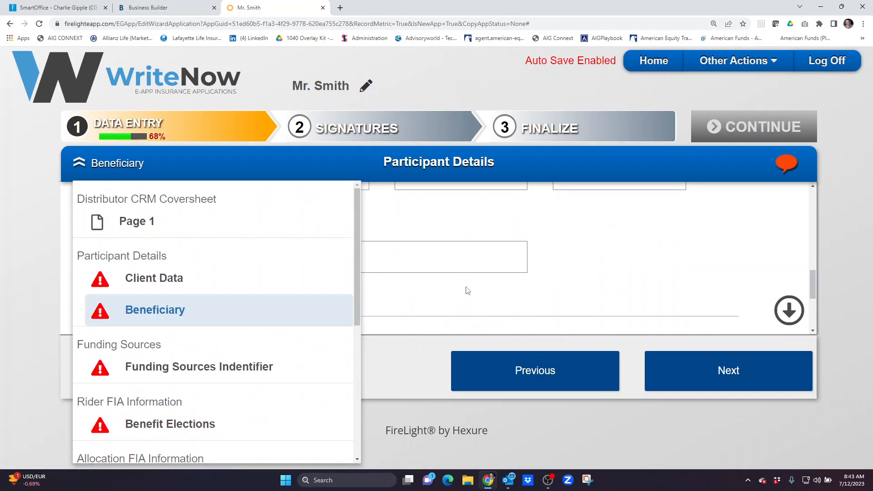
{"action": "scroll", "coordinate": [465, 291], "scroll_direction": "down", "scroll_amount": 3}
Open the Funding Sources page and examine the Source of Funds options, including Cash/Check to Carrier and Transfer/Rollover/Exchange.
{"action": "left_click", "coordinate": [199, 368]}
{"action": "scroll", "coordinate": [517, 267], "scroll_direction": "down", "scroll_amount": 2}
{"action": "scroll", "coordinate": [516, 267], "scroll_direction": "down", "scroll_amount": 2}
{"action": "scroll", "coordinate": [364, 251], "scroll_direction": "up", "scroll_amount": 4}
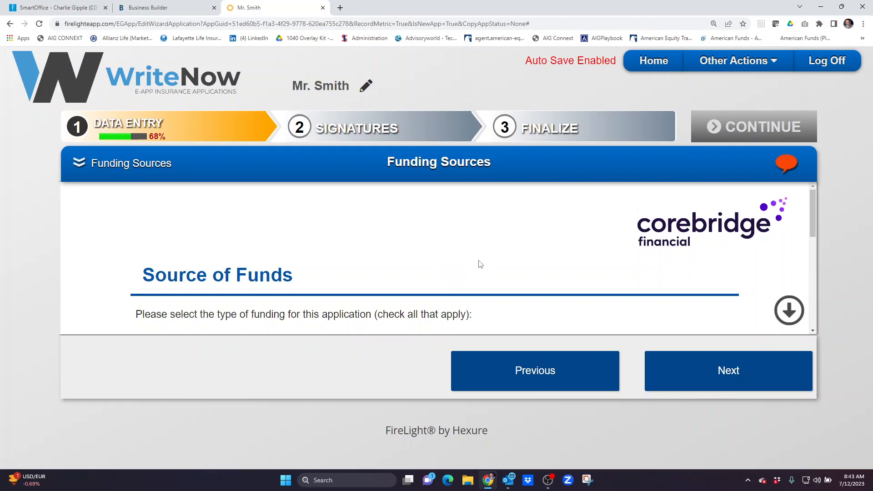
{"action": "scroll", "coordinate": [480, 264], "scroll_direction": "down", "scroll_amount": 2}
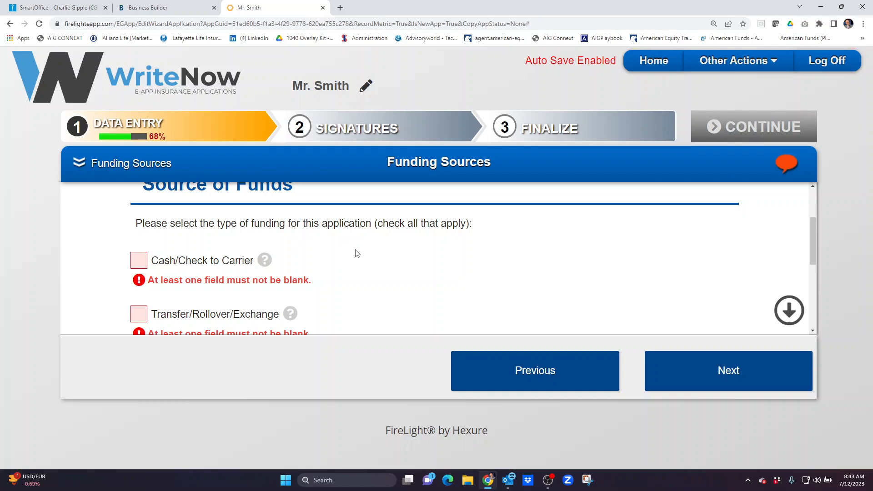